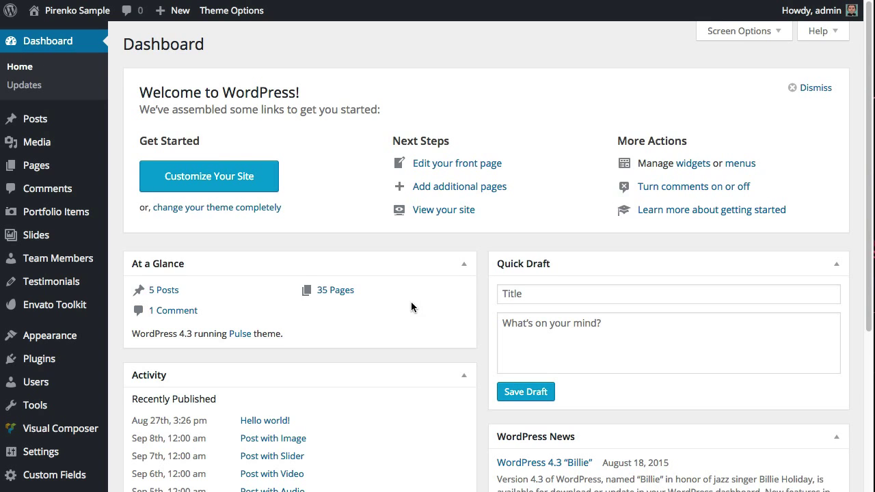
Step: Open the Footer Section settings of the Theme Options
scroll(51, 349, "down", 4)
mouse_move(71, 451)
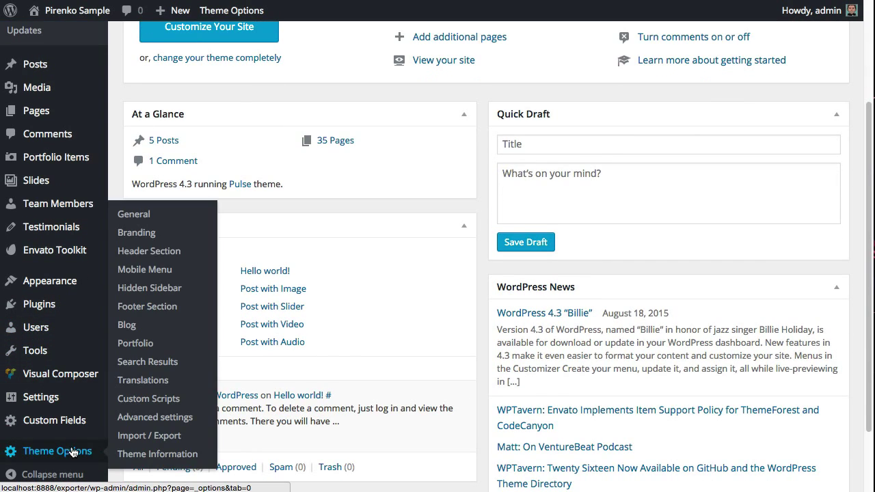
left_click(145, 314)
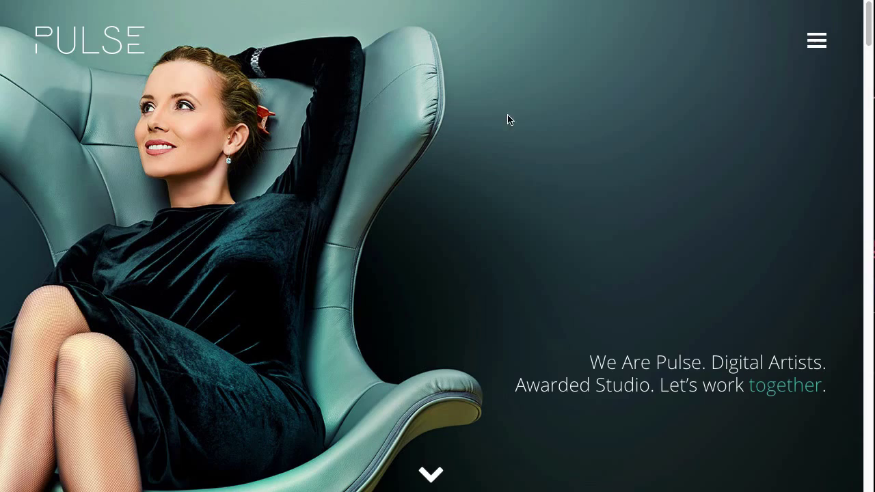
Step: Look through the dark Pulse demo site down to its Instagram feed and centered footer
scroll(394, 205, "down", 15)
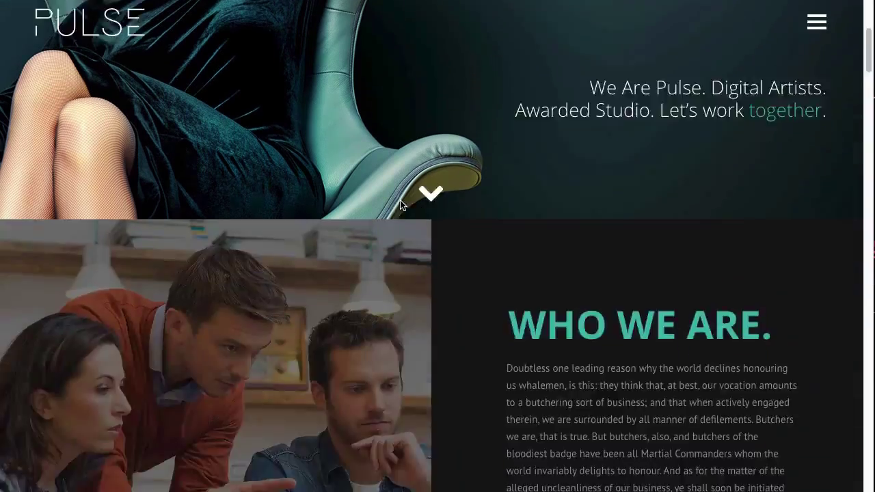
scroll(401, 203, "down", 15)
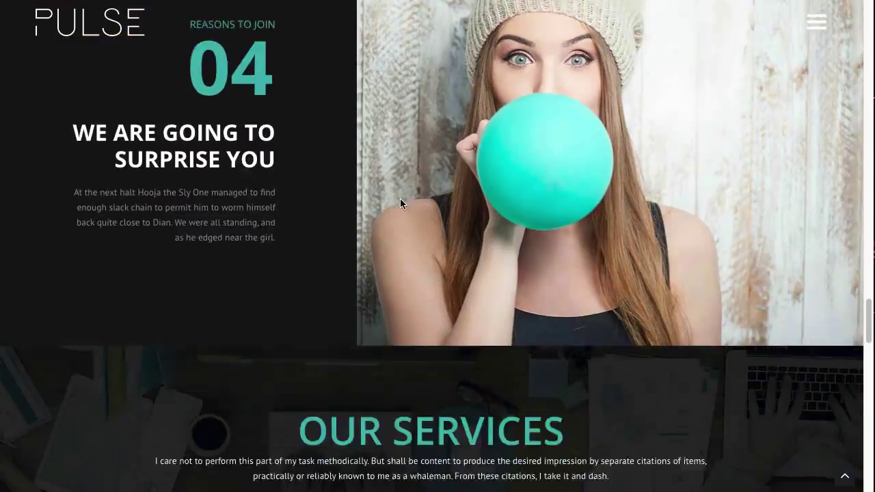
scroll(400, 203, "down", 7)
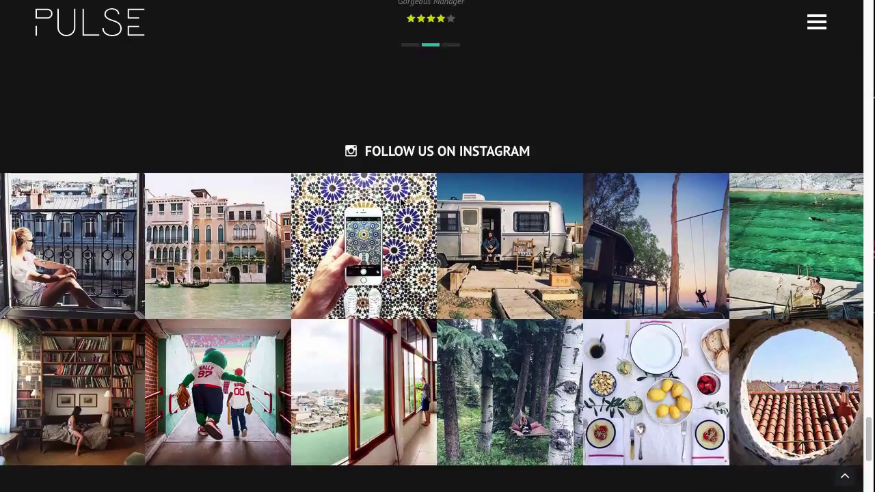
scroll(382, 277, "down", 2)
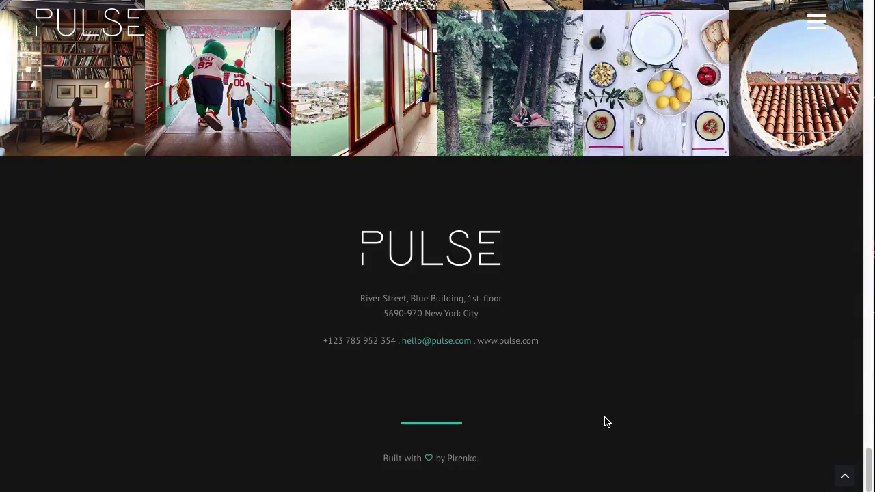
scroll(604, 422, "up", 2)
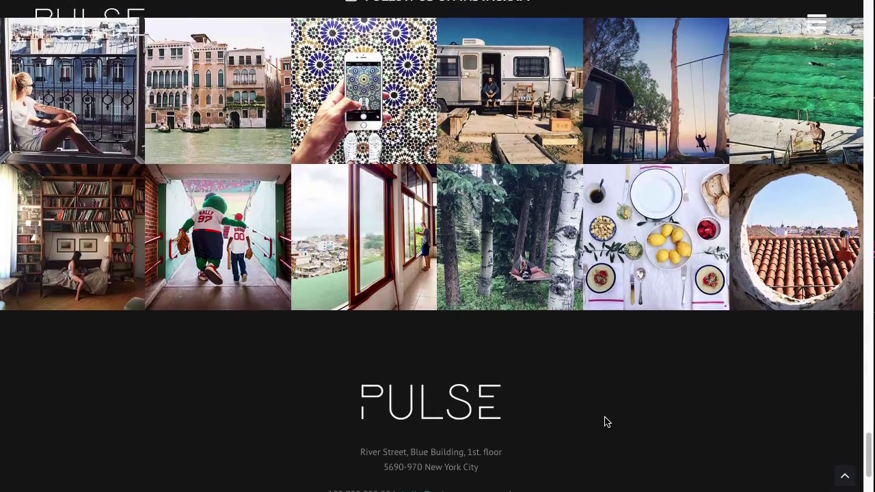
scroll(604, 421, "up", 1)
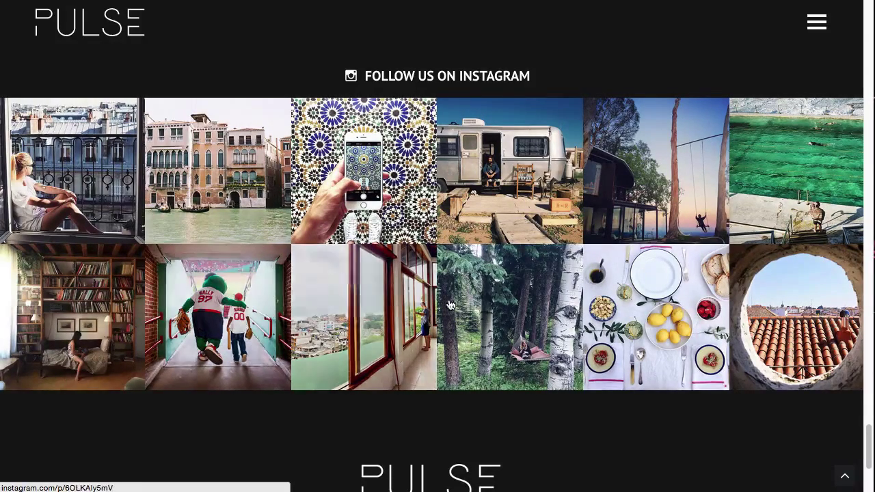
scroll(777, 325, "down", 3)
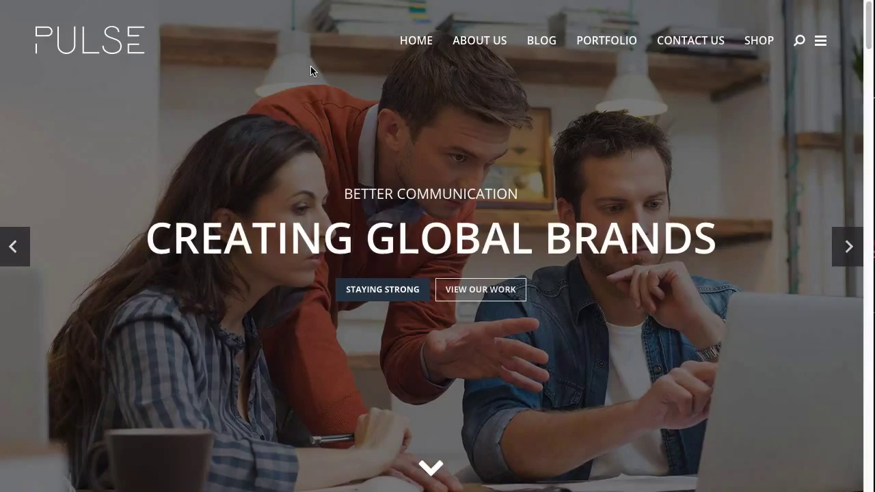
Step: Look through the "Creating Global Brands" demo site down to its call-to-action banner and multi-column footer
scroll(310, 66, "down", 20)
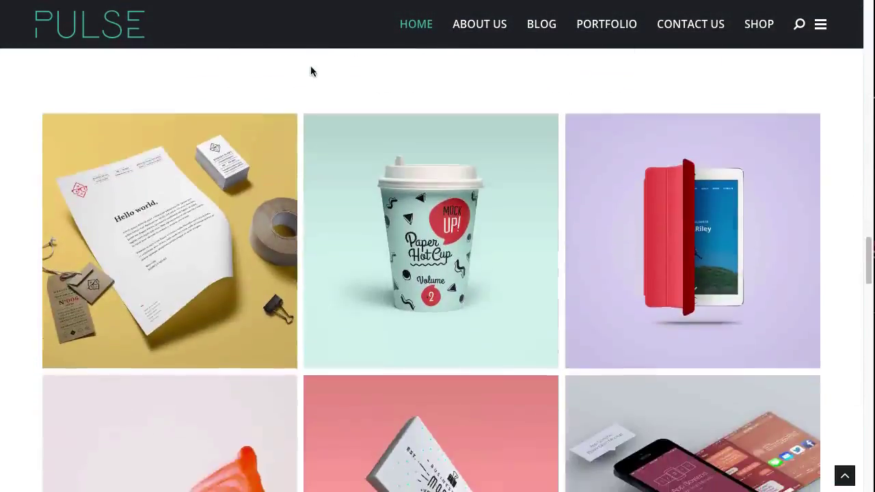
scroll(310, 71, "down", 20)
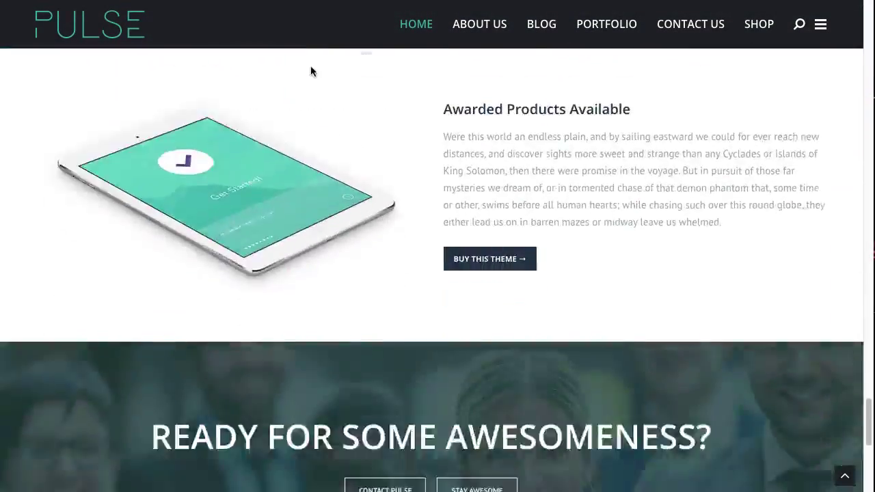
scroll(310, 71, "down", 5)
scroll(403, 62, "up", 2)
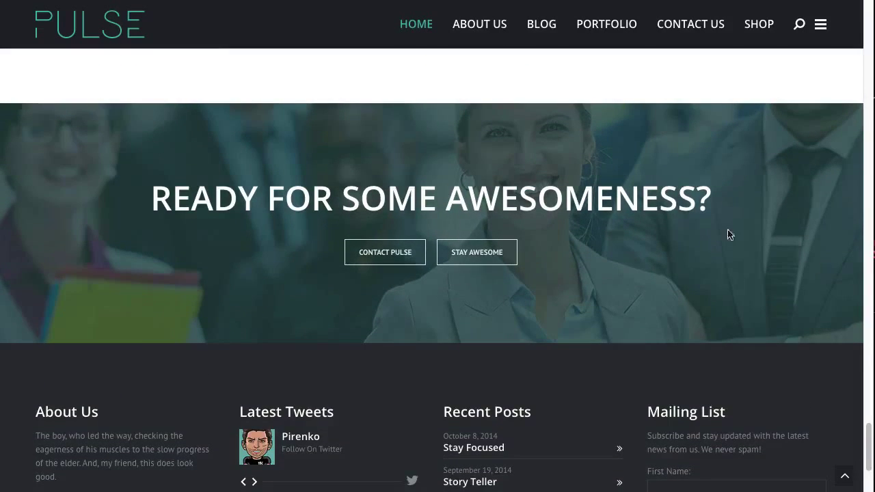
scroll(367, 305, "down", 3)
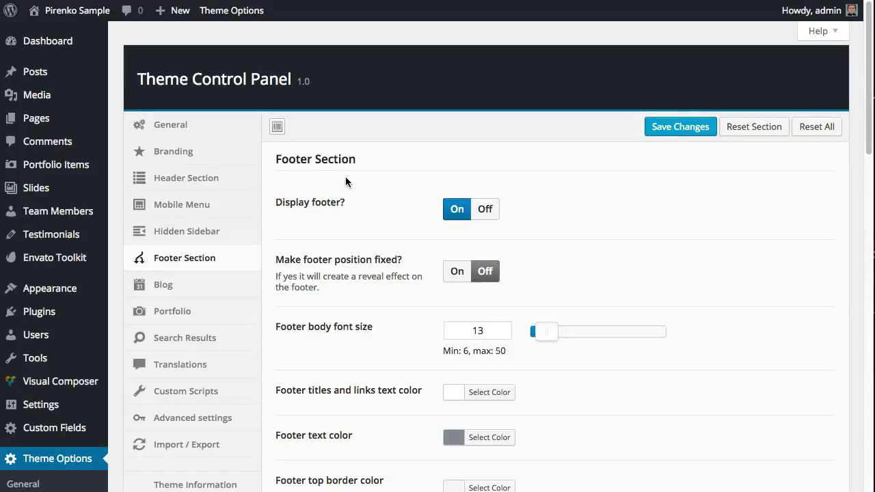
Step: Switch the footer display off and back on in the Footer Section settings
left_click(484, 208)
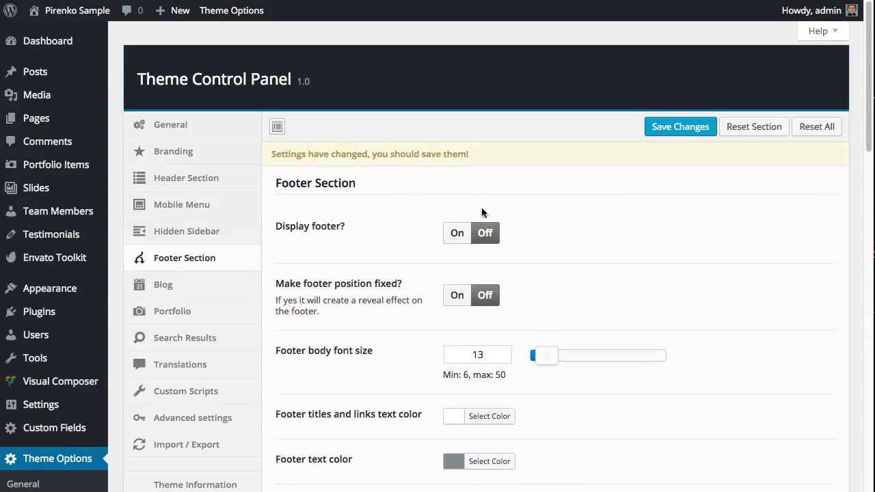
left_click(457, 234)
scroll(314, 277, "down", 2)
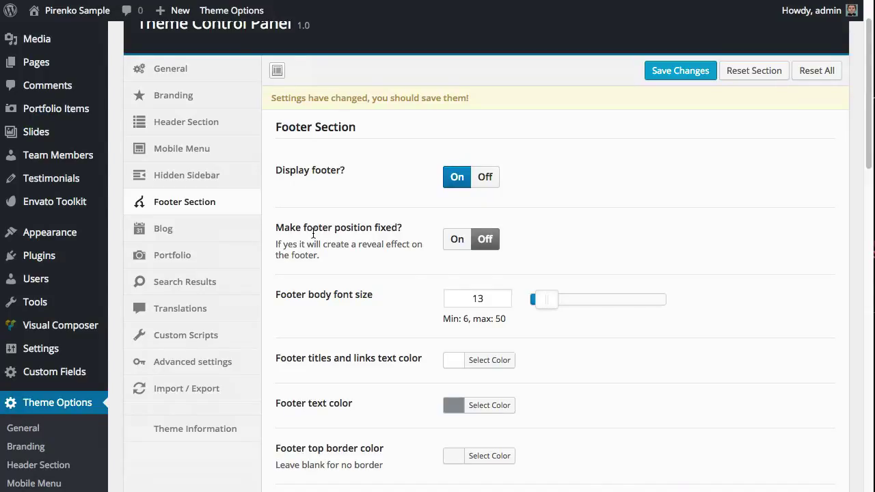
Step: Review the Footer Section options for body font size, text and border colors, background color, background image and pattern images
scroll(375, 237, "down", 2)
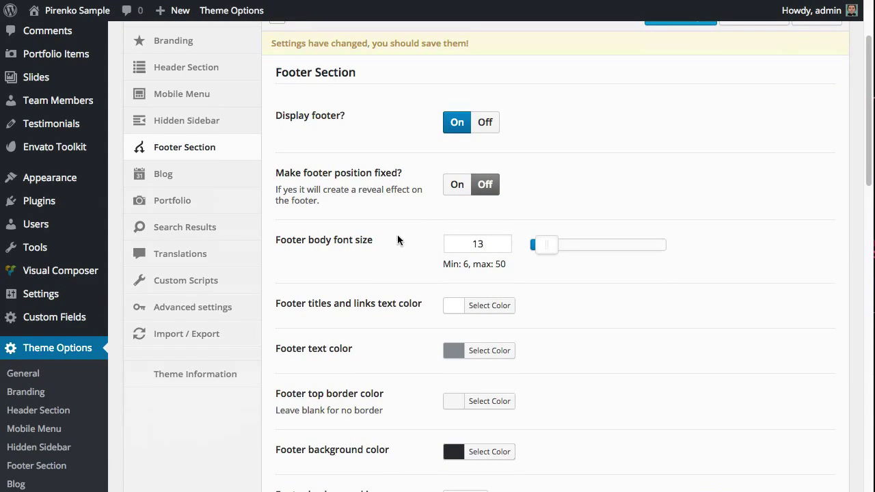
scroll(414, 236, "down", 5)
scroll(394, 239, "down", 1)
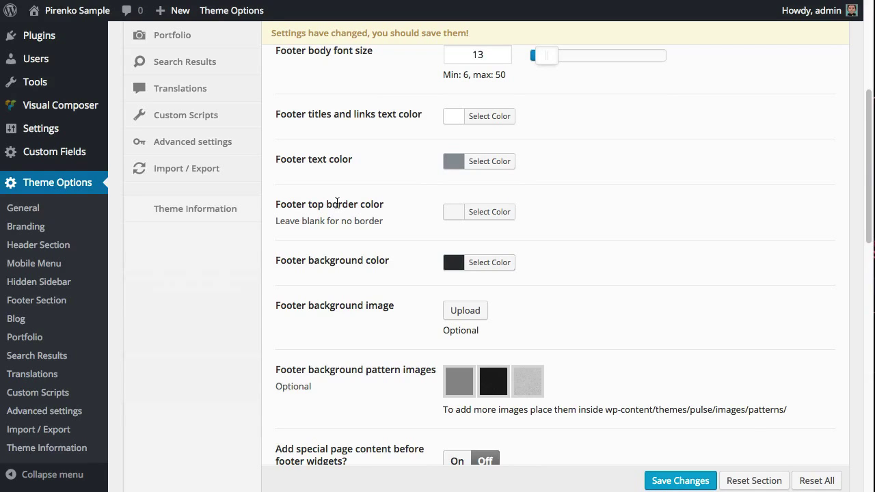
scroll(344, 213, "down", 4)
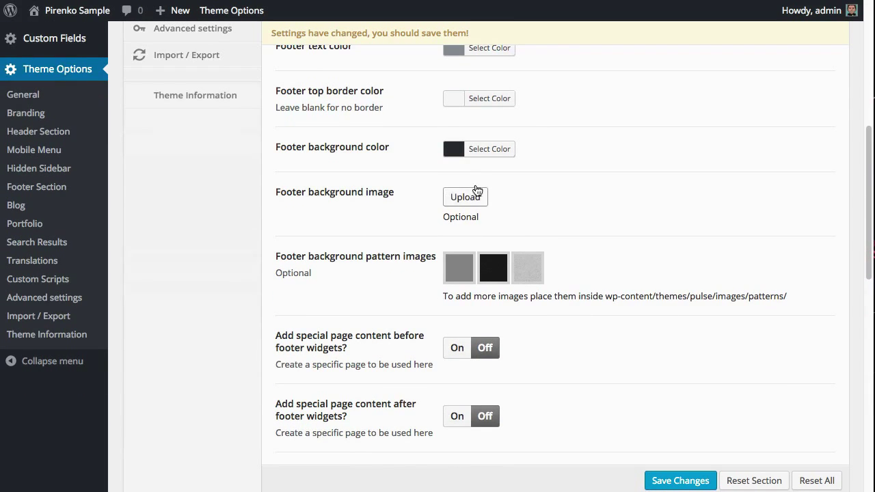
scroll(651, 245, "down", 2)
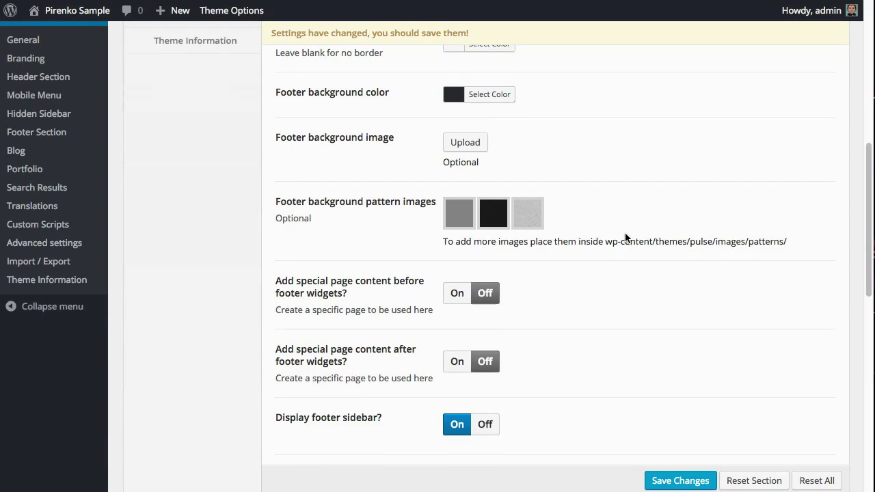
scroll(653, 232, "up", 8)
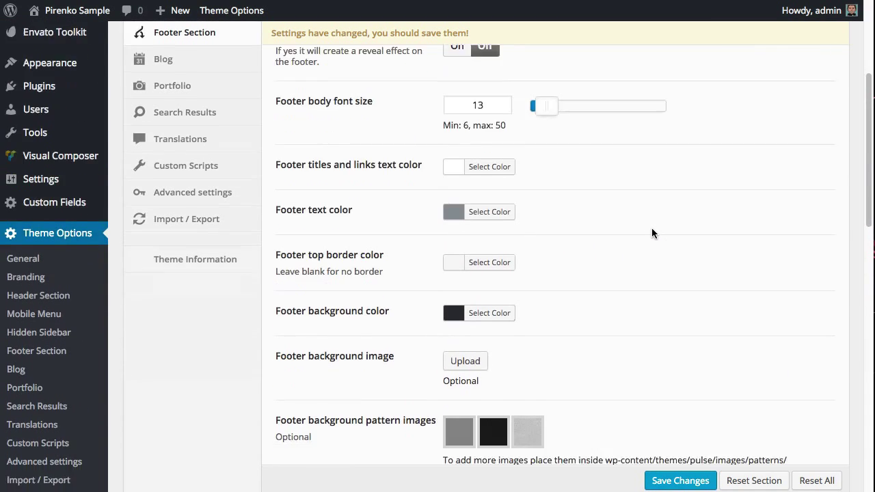
scroll(650, 229, "down", 9)
scroll(647, 222, "down", 2)
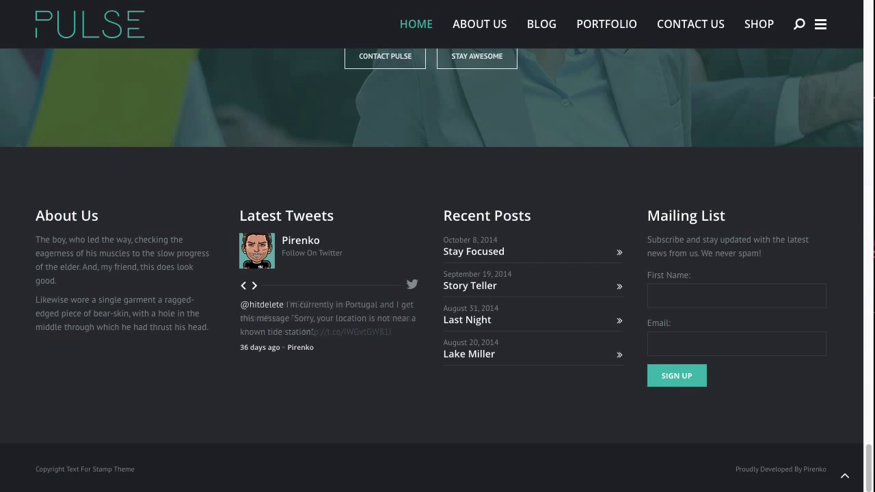
Step: Examine the demo site's "Ready for some awesomeness?" banner above the footer widgets and the widget columns below it
scroll(401, 209, "up", 5)
scroll(400, 203, "down", 1)
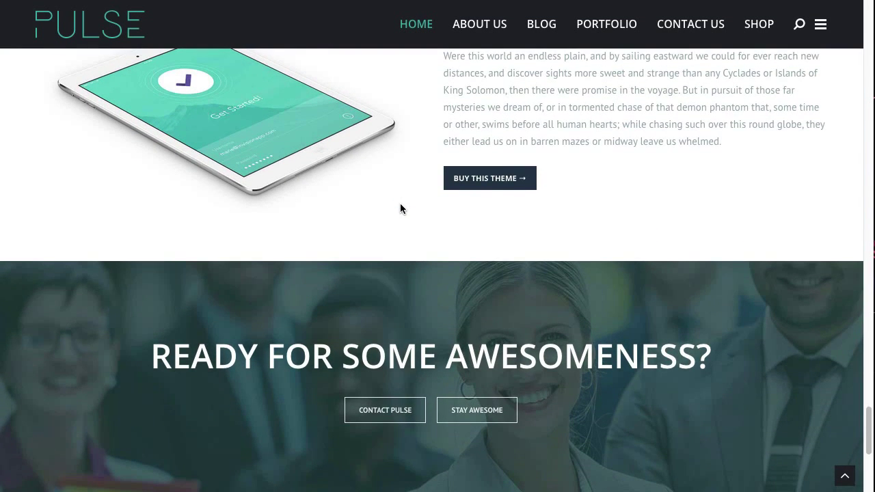
scroll(400, 209, "down", 2)
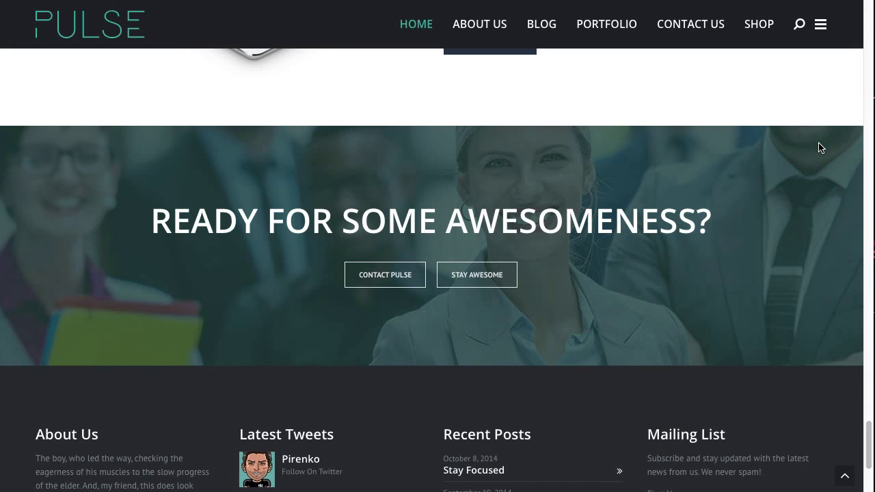
scroll(756, 171, "down", 3)
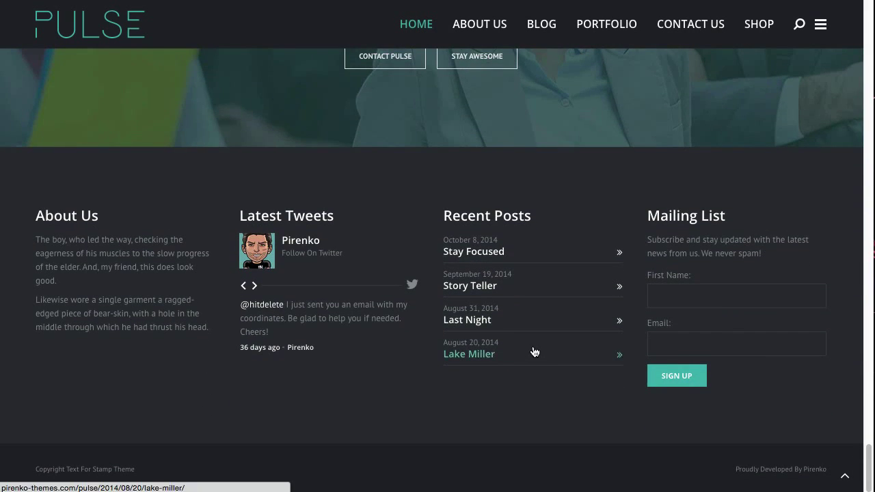
scroll(531, 351, "up", 2)
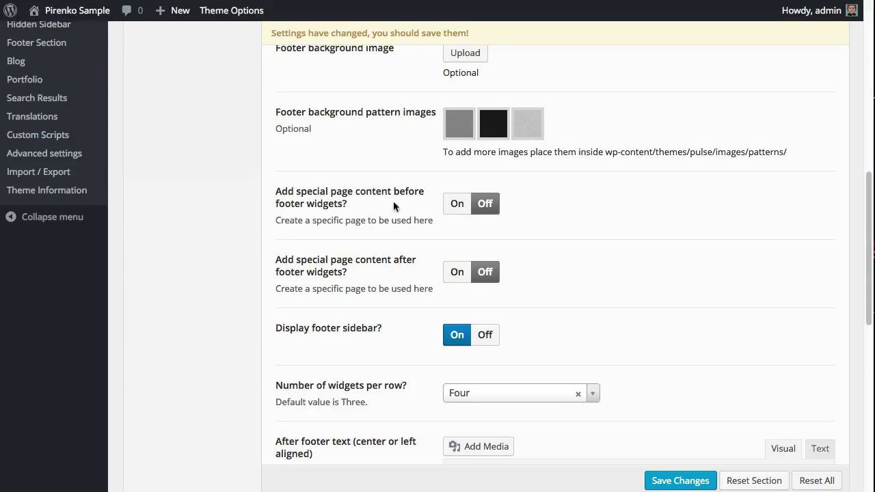
Step: Enable special page content before the footer widgets and browse the pages available for display there
left_click(457, 205)
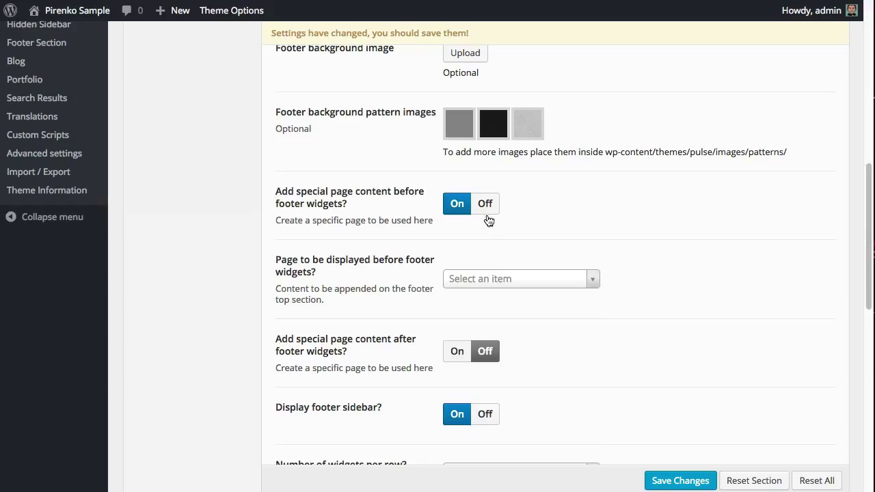
left_click(498, 279)
scroll(508, 369, "down", 5)
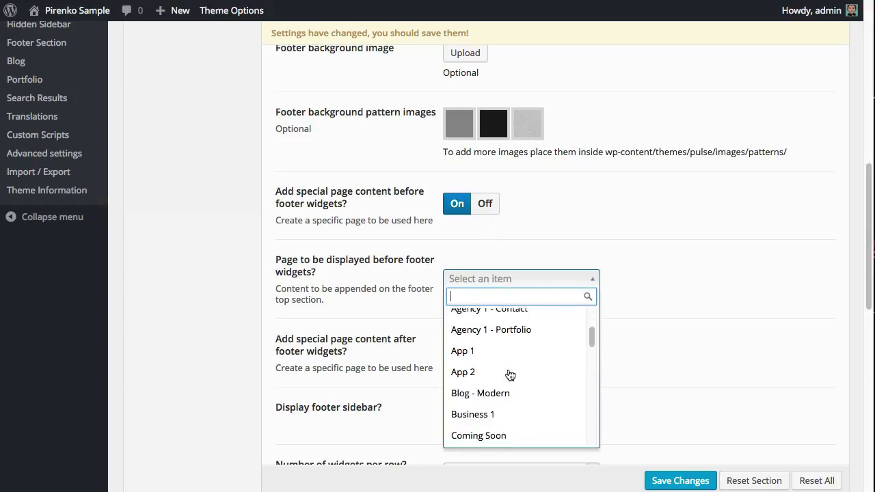
scroll(509, 374, "up", 2)
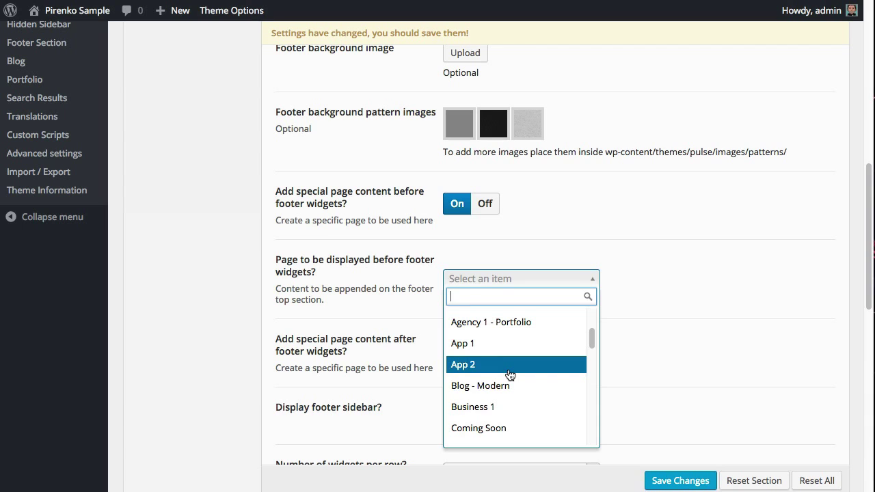
left_click(646, 282)
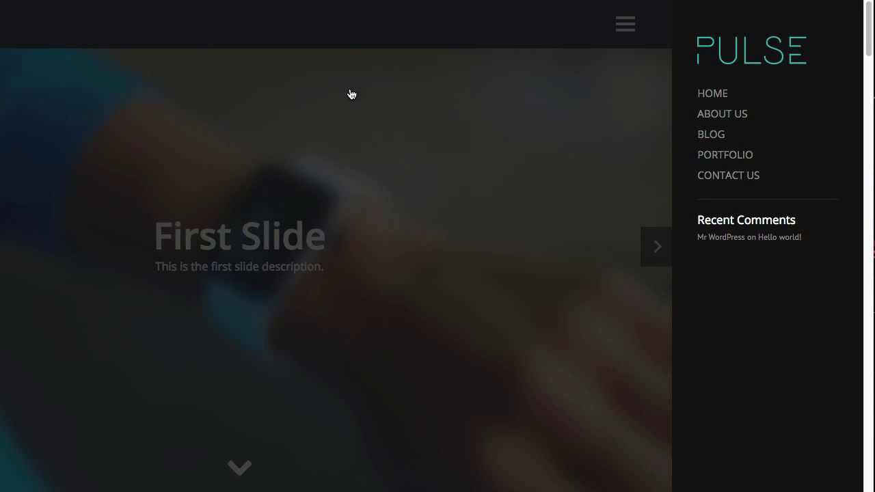
Step: Check the banner above the demo site's footer and turn off special page content before the footer widgets
scroll(457, 156, "up", 3)
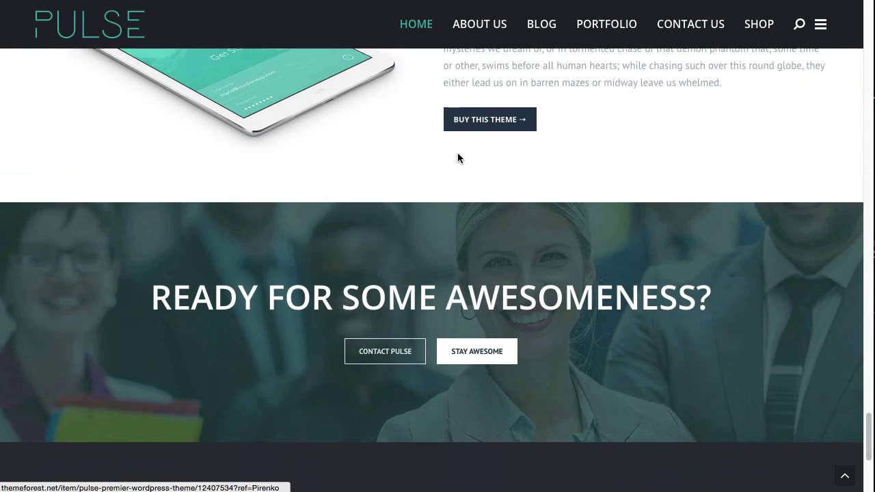
scroll(396, 164, "down", 1)
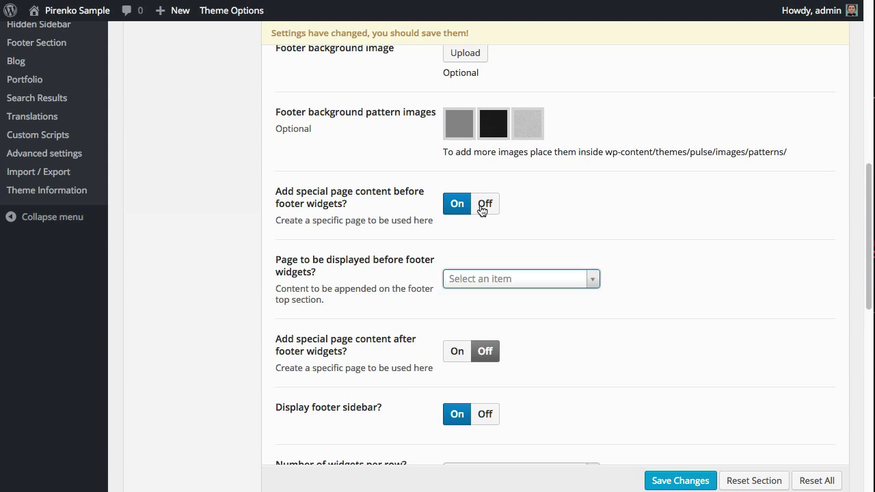
left_click(483, 203)
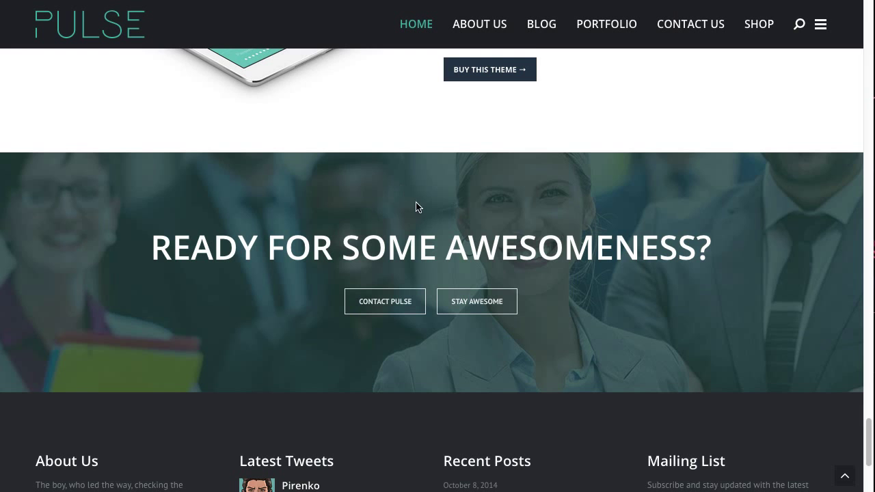
Step: Check the footer sidebar and widgets-per-row options, and open the Widgets management page
scroll(432, 294, "down", 4)
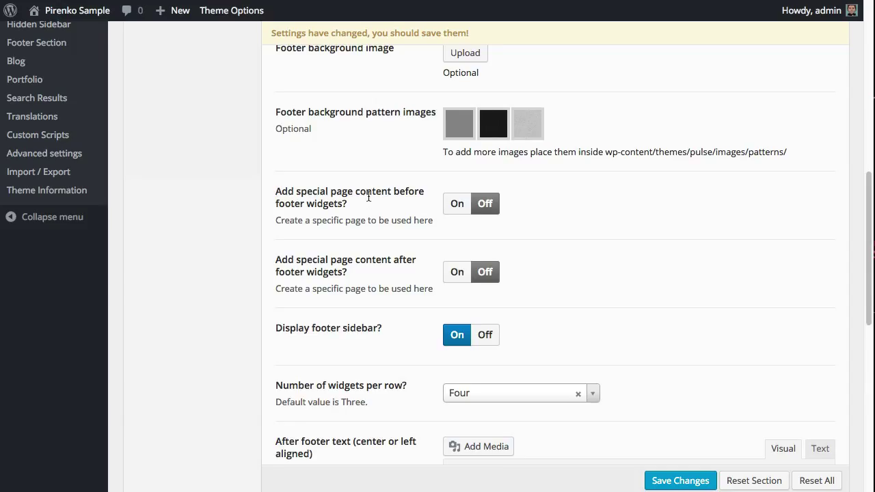
scroll(368, 200, "down", 2)
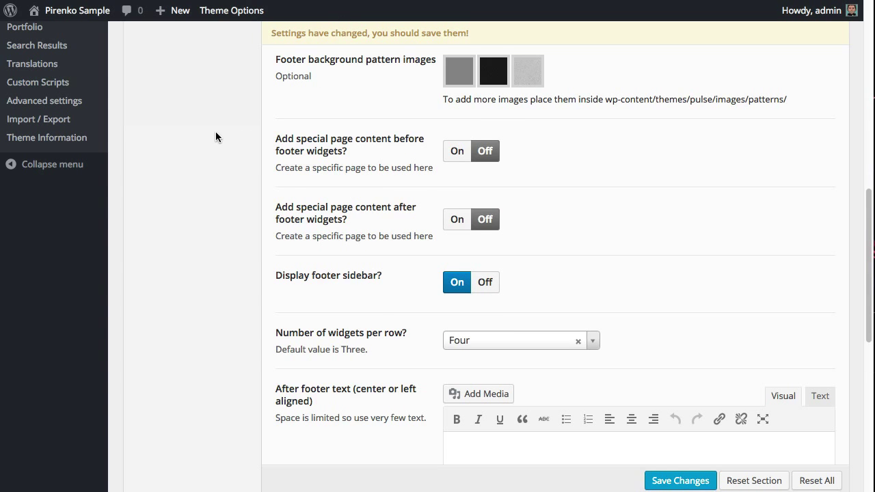
scroll(216, 135, "up", 4)
scroll(34, 178, "up", 5)
mouse_move(65, 197)
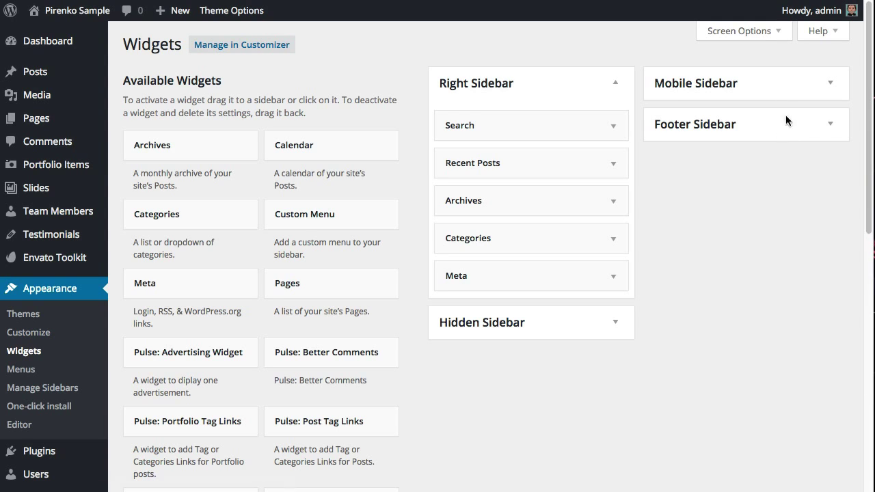
Step: Check the Footer Sidebar widget area, and return to the Footer Section options to view the choices for number of widgets per row
left_click(832, 130)
left_click(833, 130)
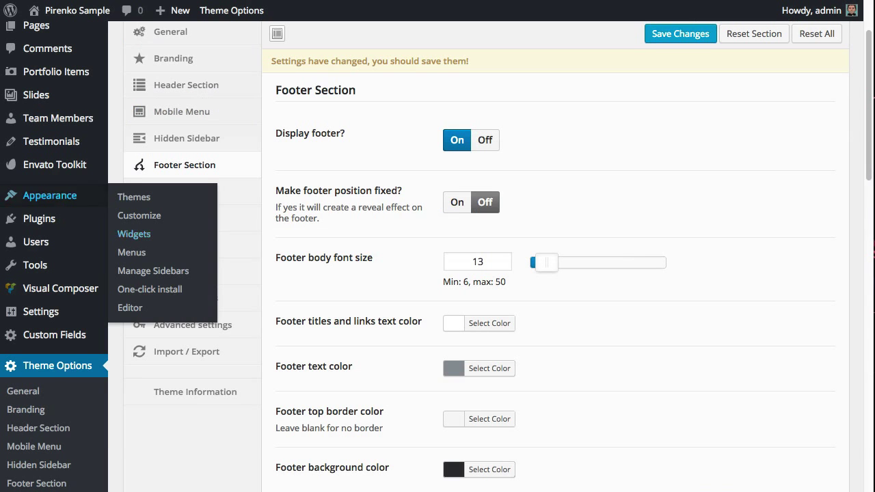
scroll(534, 278, "down", 10)
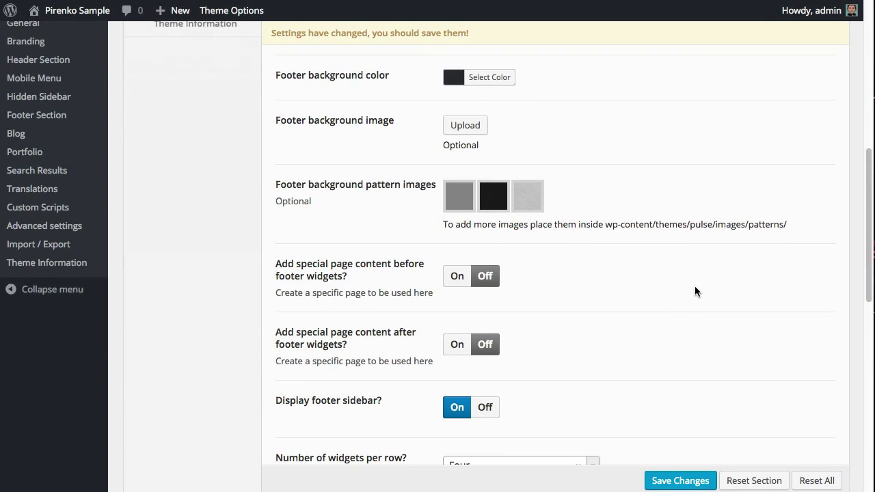
scroll(676, 285, "down", 3)
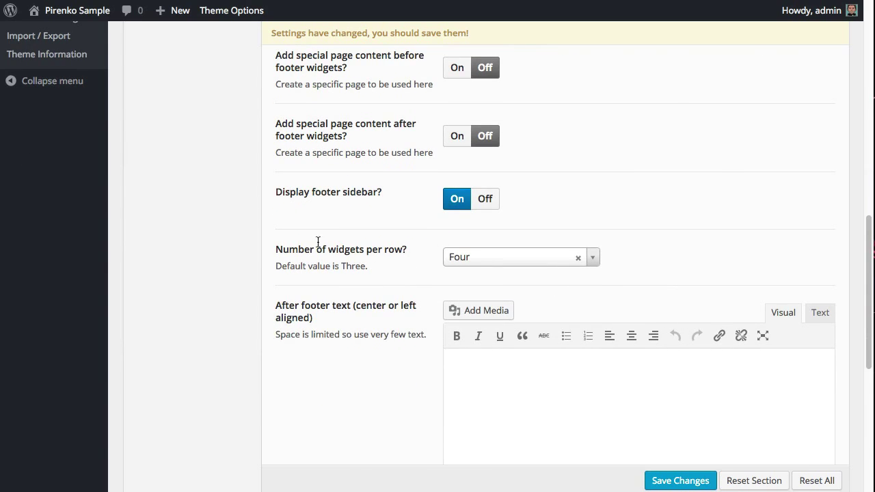
left_click(484, 257)
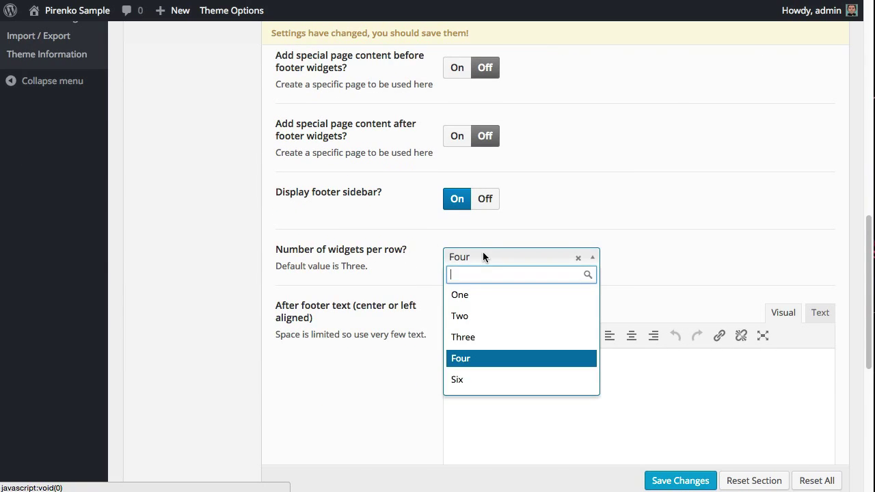
left_click(484, 257)
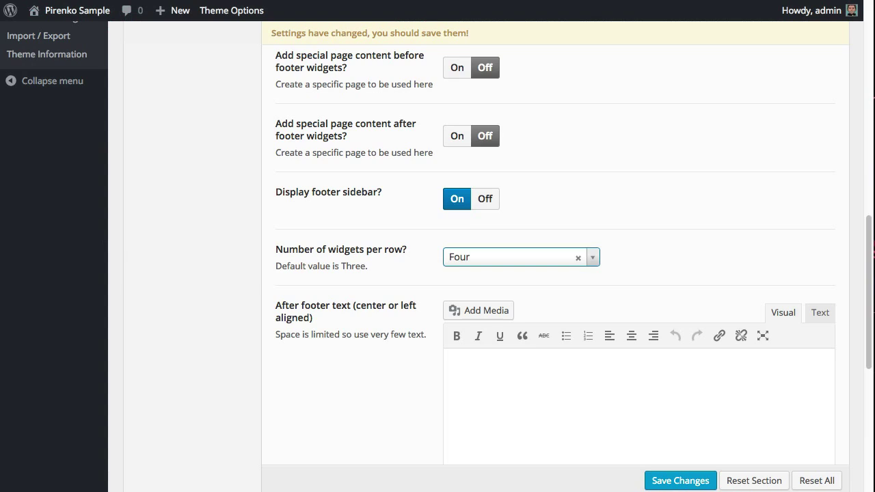
Step: Compare the After footer text option with the copyright and credit texts in the demo site's bottom bar
scroll(478, 235, "down", 2)
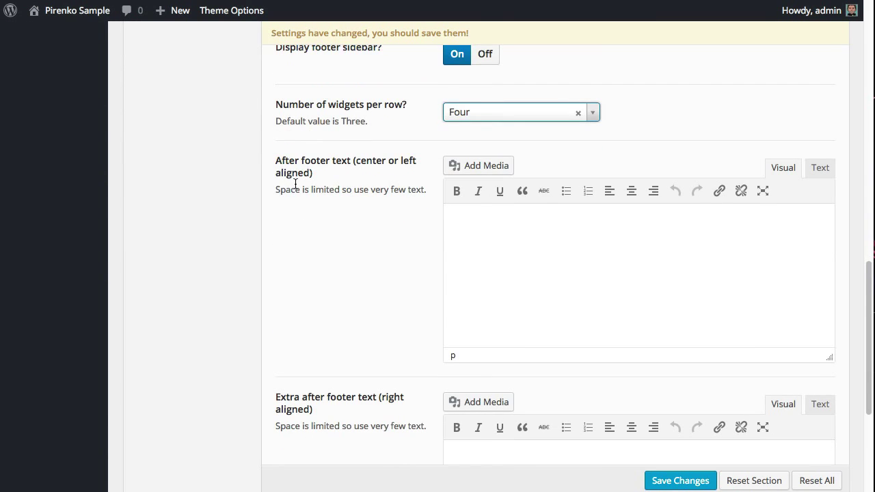
scroll(295, 183, "down", 1)
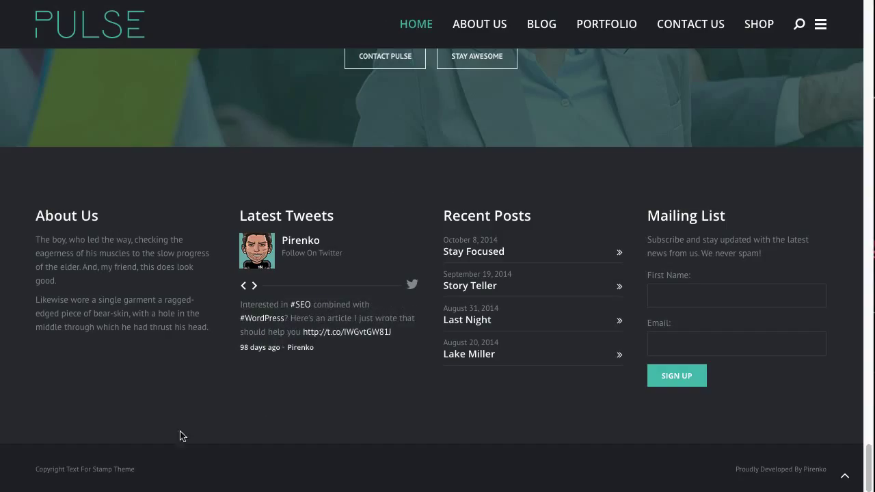
left_click_drag(34, 470, 162, 474)
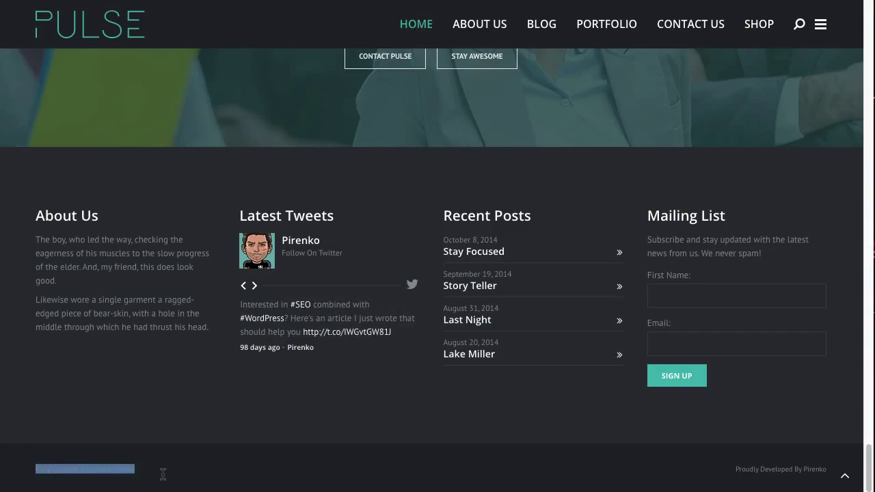
left_click(832, 466)
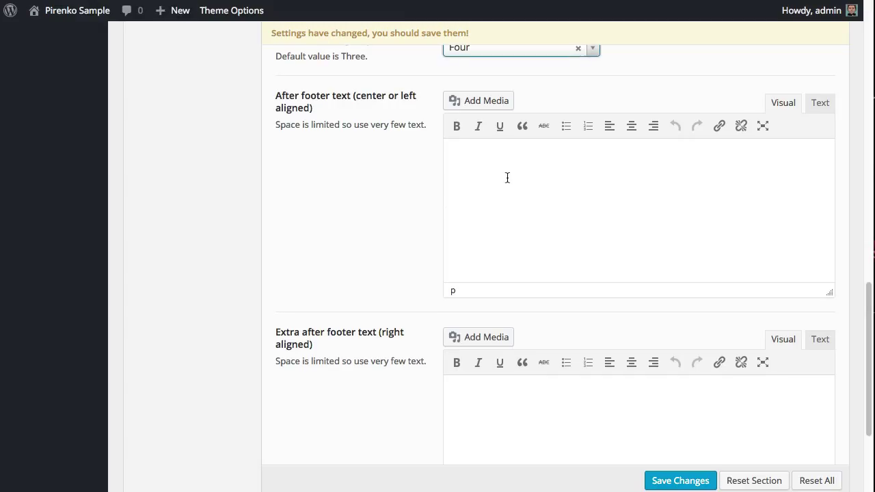
Step: Examine the two after-footer text editors and the background color option below them, and return the demo page to its top
left_click(510, 178)
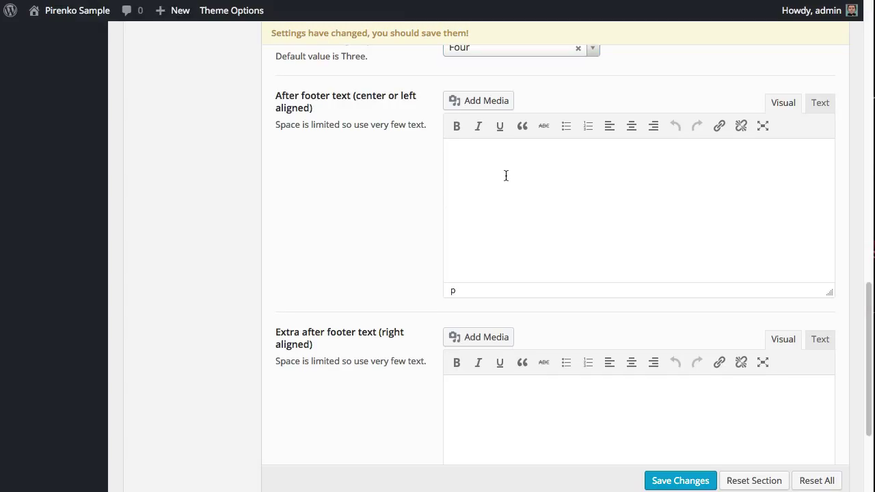
scroll(500, 240, "down", 2)
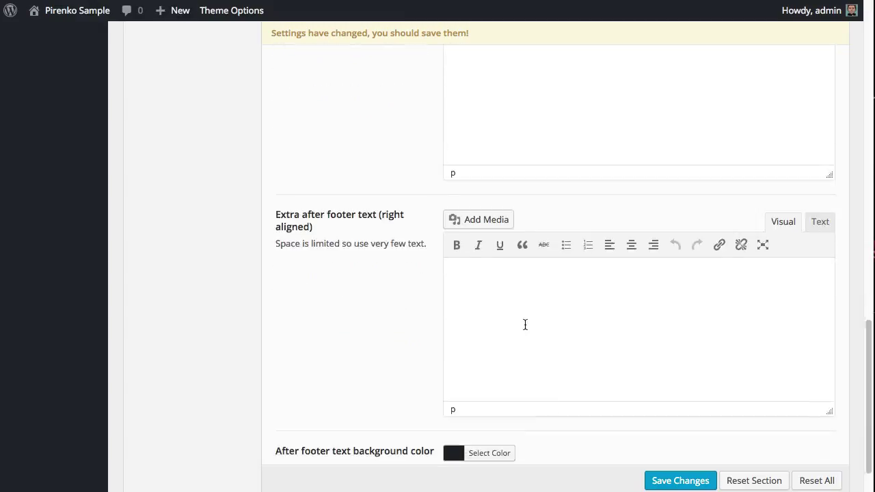
scroll(525, 324, "down", 1)
scroll(502, 239, "up", 2)
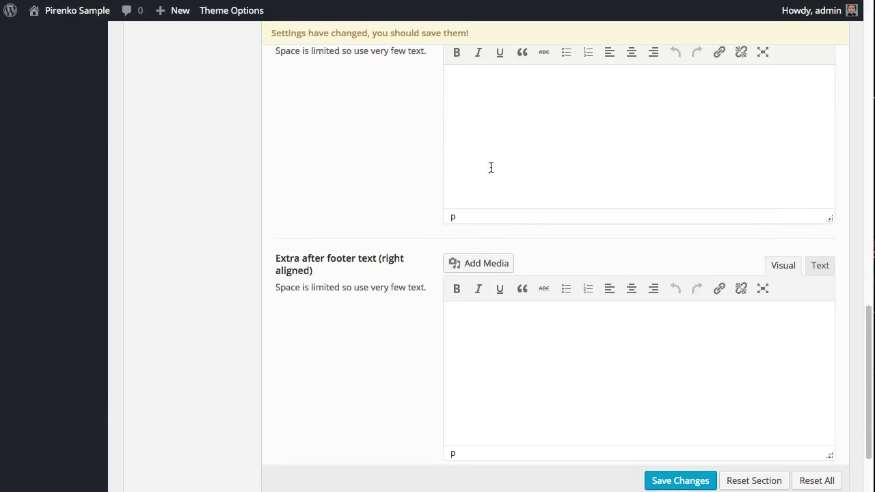
left_click(512, 359)
scroll(486, 228, "up", 1)
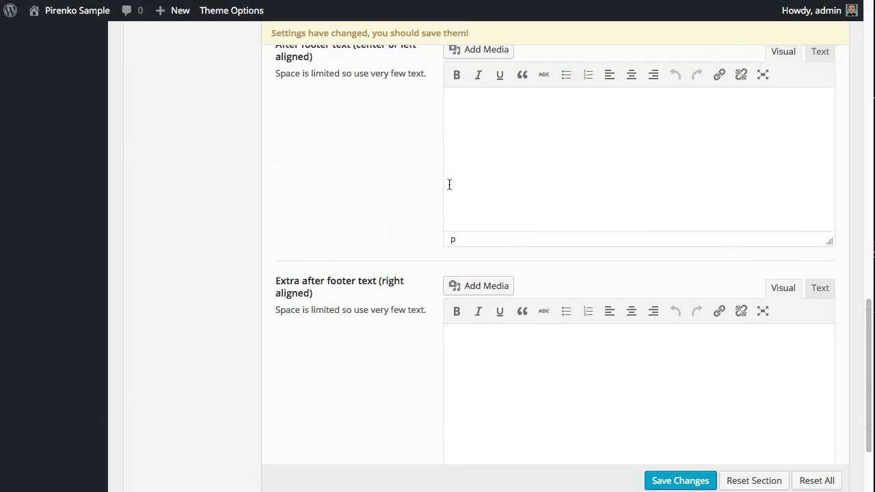
scroll(378, 260, "down", 2)
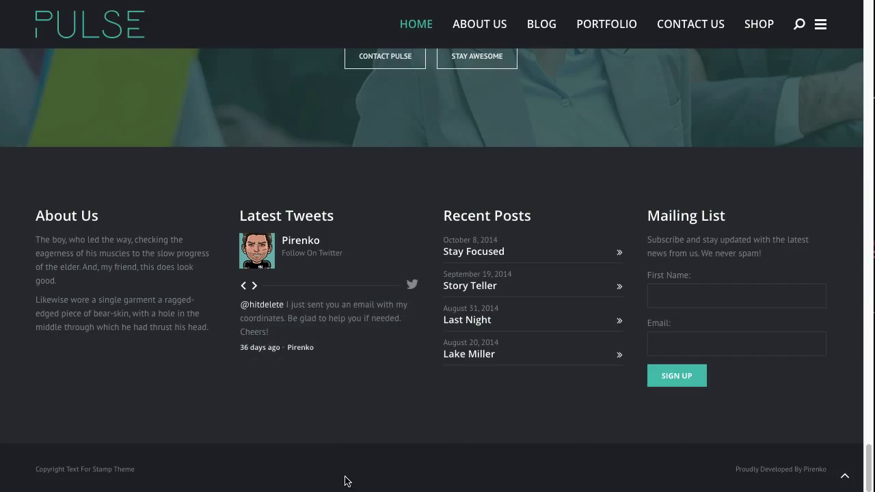
left_click(845, 476)
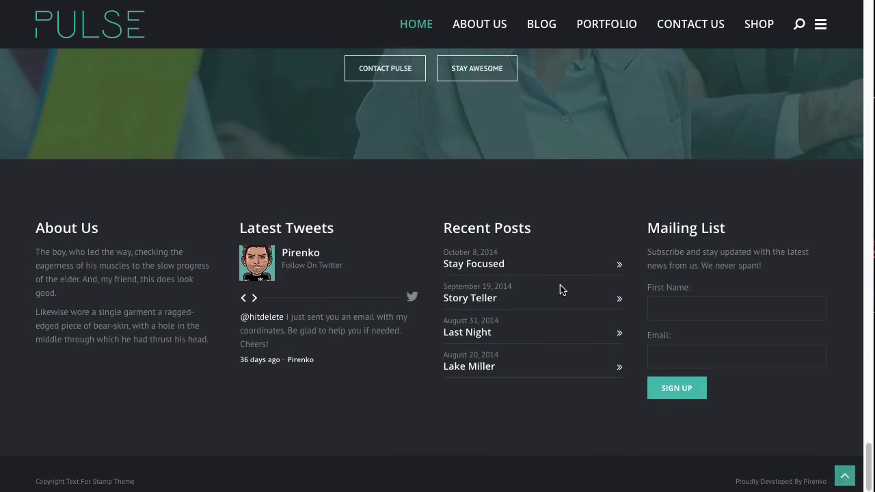